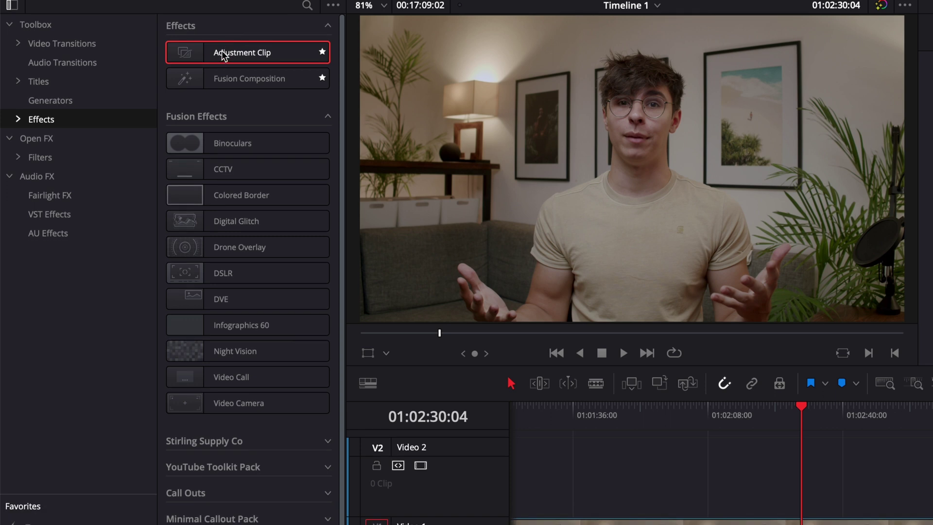
Drop an adjustment clip on Video 2 at the playhead and extend its right edge
{"action": "left_click_drag", "start_coordinate": [223, 55], "coordinate": [806, 491]}
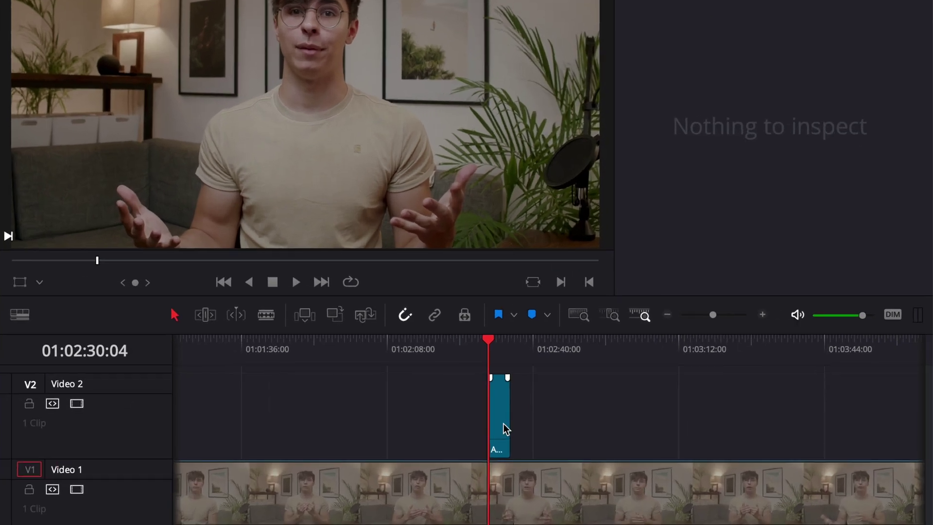
{"action": "left_click_drag", "start_coordinate": [504, 425], "coordinate": [621, 435]}
{"action": "left_click", "coordinate": [566, 423]}
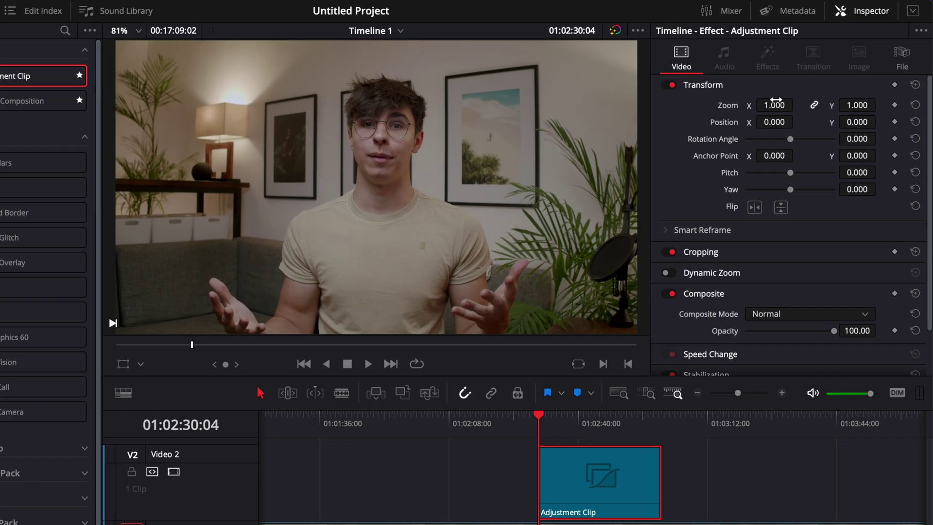
Set the adjustment clip's Zoom to 1.220 and Position Y to -60
{"action": "left_click_drag", "start_coordinate": [808, 84], "coordinate": [823, 83]}
{"action": "left_click_drag", "start_coordinate": [754, 119], "coordinate": [763, 118]}
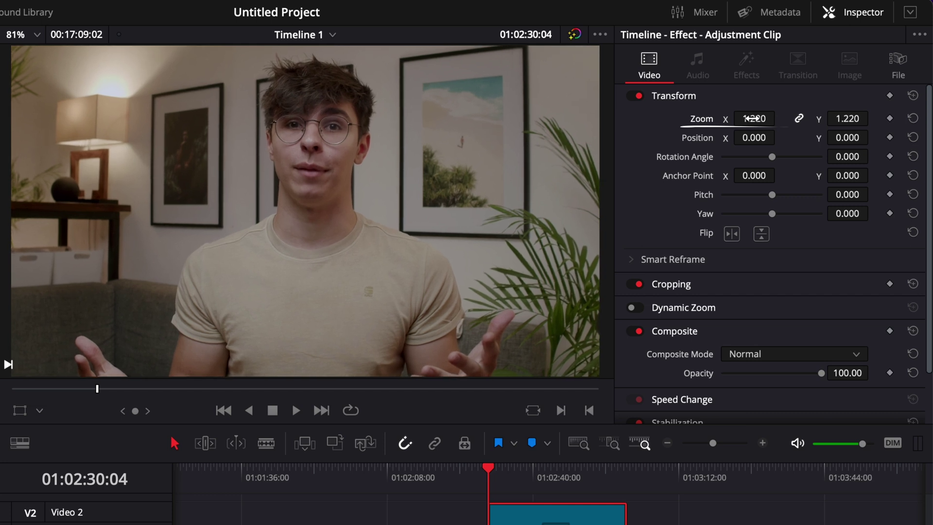
{"action": "left_click_drag", "start_coordinate": [847, 138], "coordinate": [818, 138]}
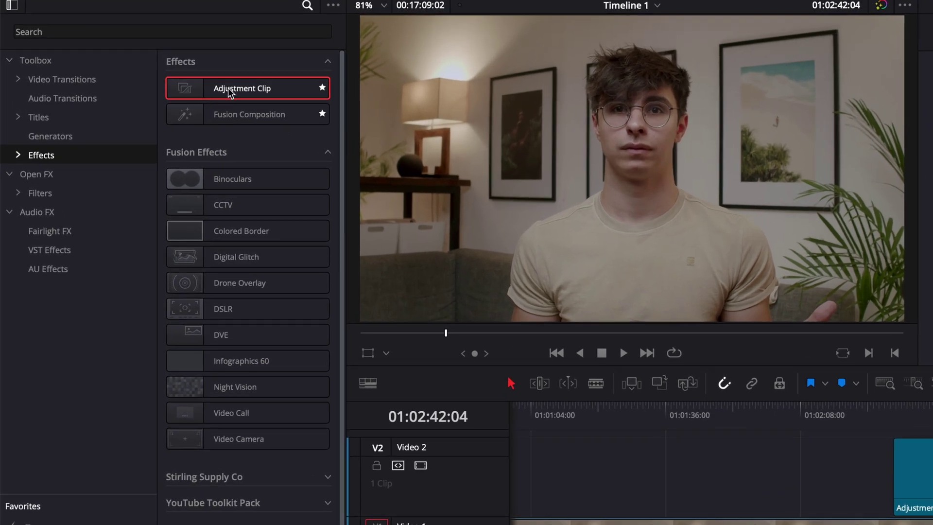
Add a second adjustment clip on a new Video 3 track, extended to span the first
{"action": "left_click_drag", "start_coordinate": [230, 93], "coordinate": [794, 476]}
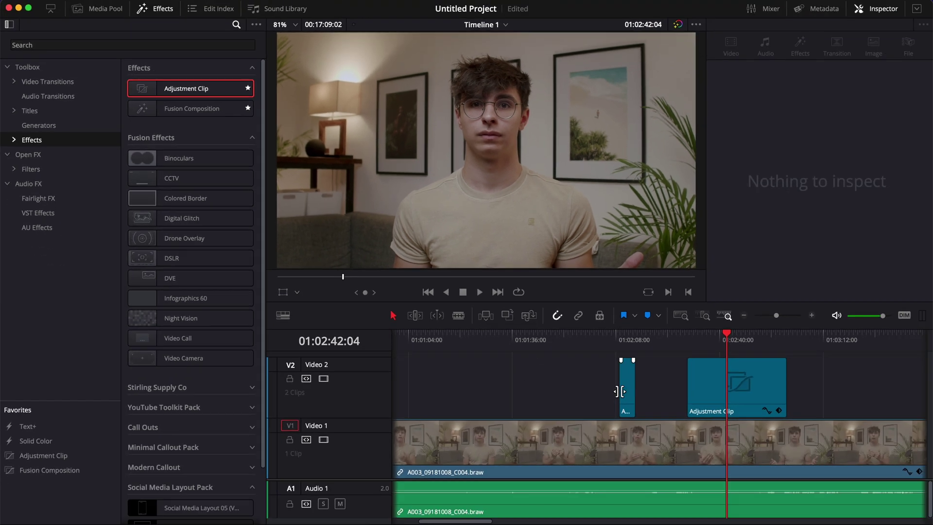
{"action": "left_click_drag", "start_coordinate": [630, 389], "coordinate": [629, 358]}
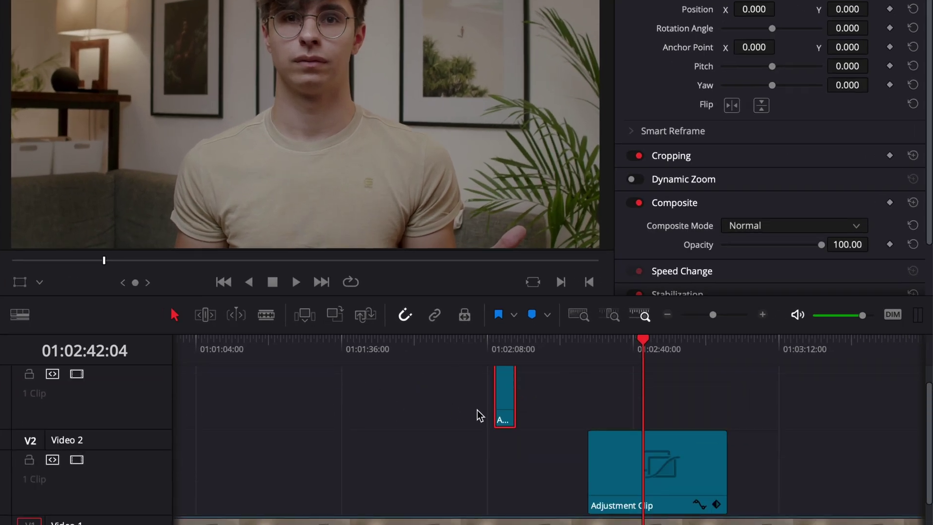
{"action": "left_click_drag", "start_coordinate": [511, 399], "coordinate": [812, 403]}
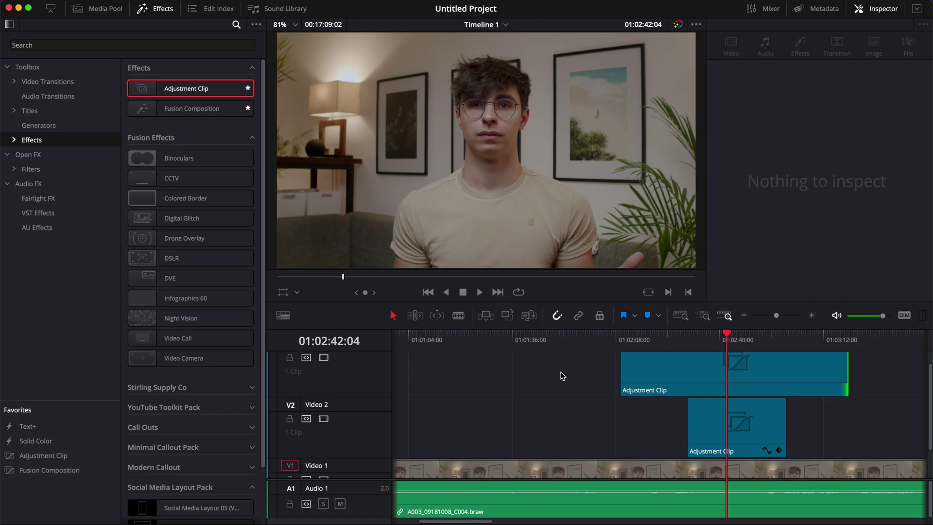
{"action": "left_click", "coordinate": [37, 151]}
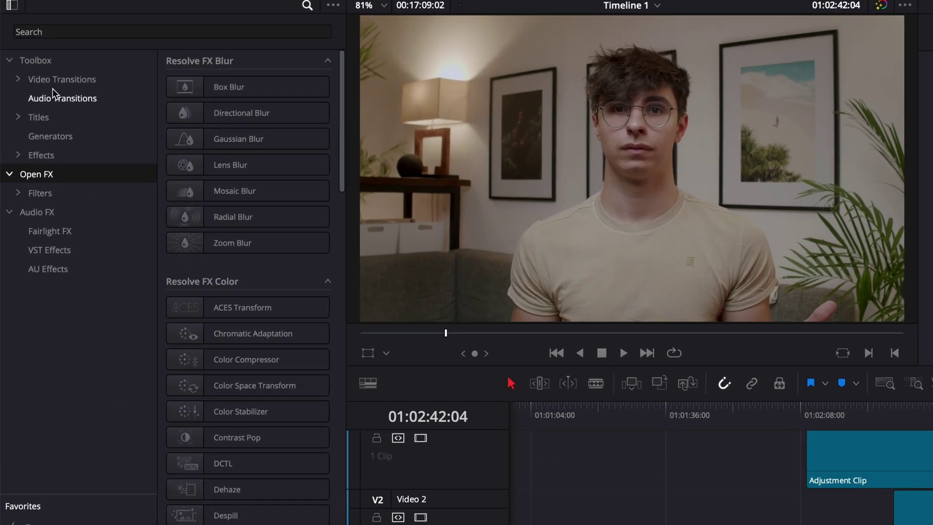
Search 'gri' and apply the Grid effect to the upper adjustment clip
{"action": "left_click", "coordinate": [47, 31]}
{"action": "type", "text": "grid"}
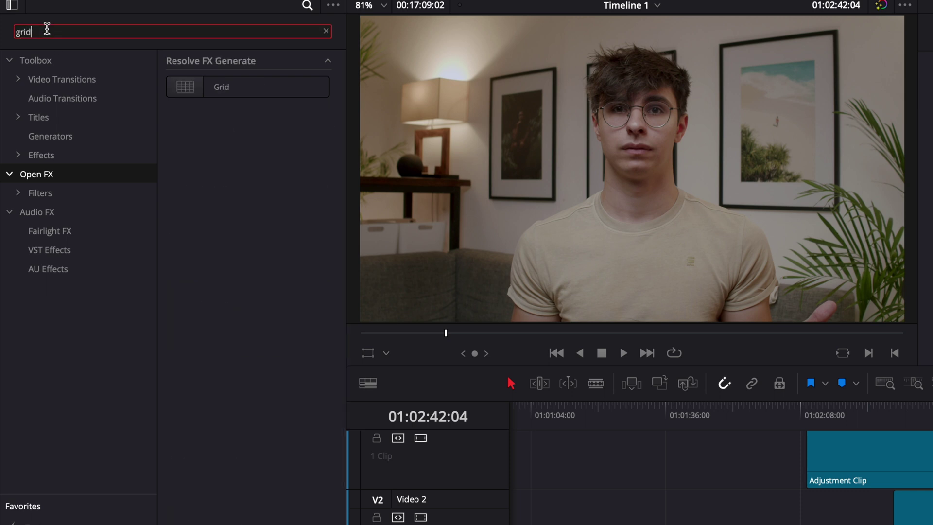
{"action": "left_click_drag", "start_coordinate": [228, 86], "coordinate": [890, 472]}
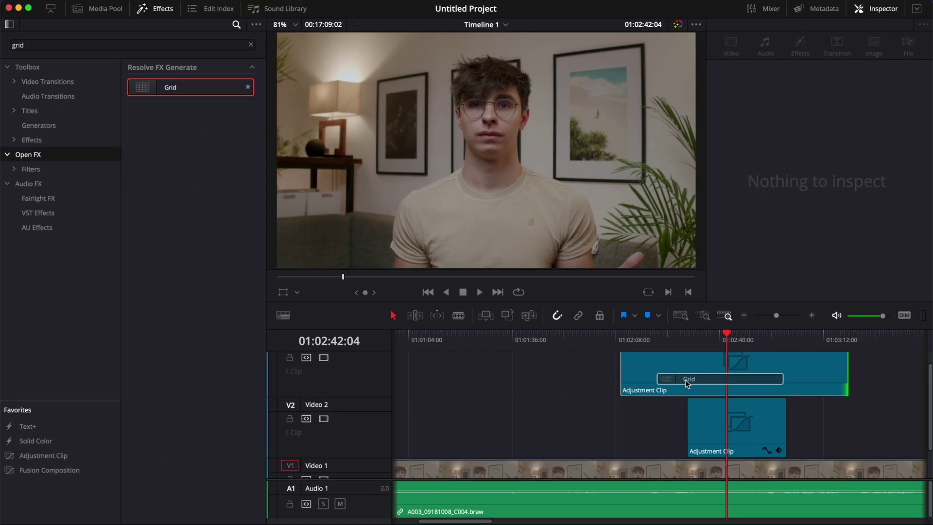
{"action": "left_click_drag", "start_coordinate": [687, 384], "coordinate": [684, 380]}
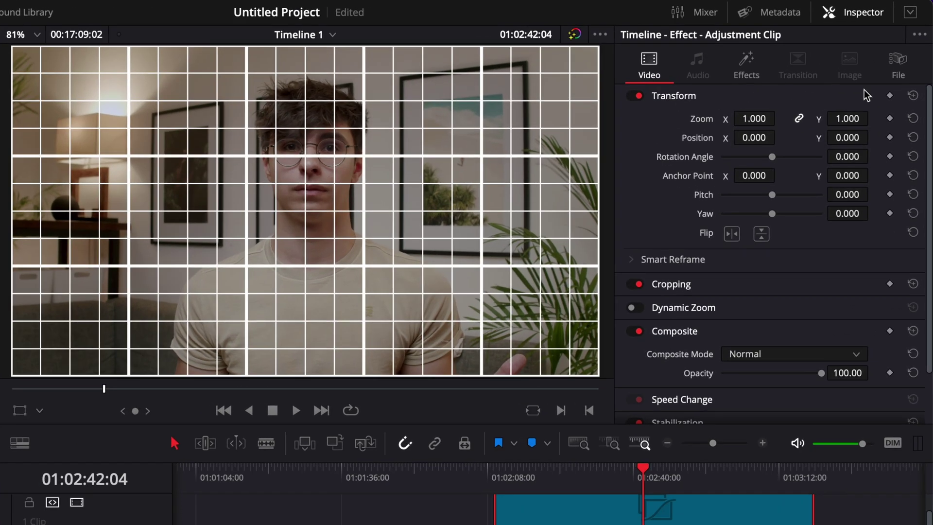
{"action": "left_click", "coordinate": [743, 65]}
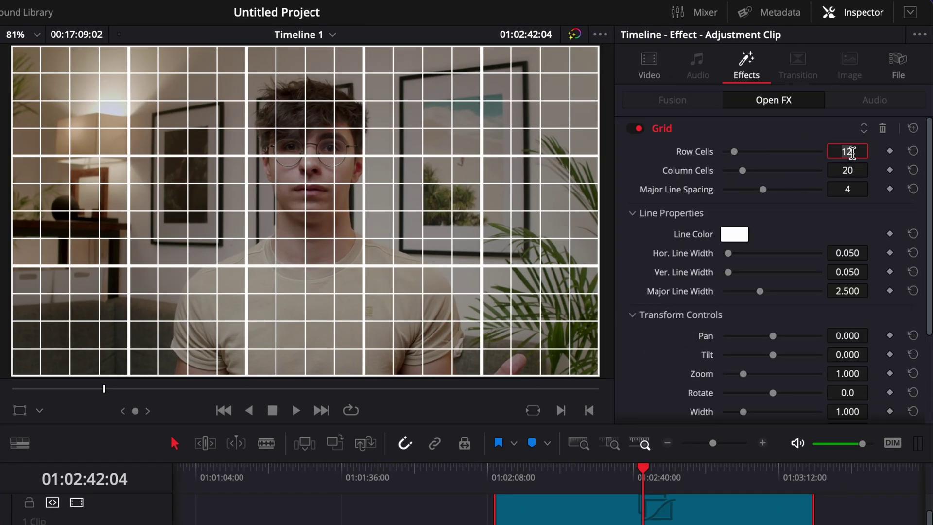
Set the Grid to Row Cells 2, Column Cells 1 and Tilt -0.212, checking at 01:02:42:08
{"action": "key", "text": "BackSpace"}
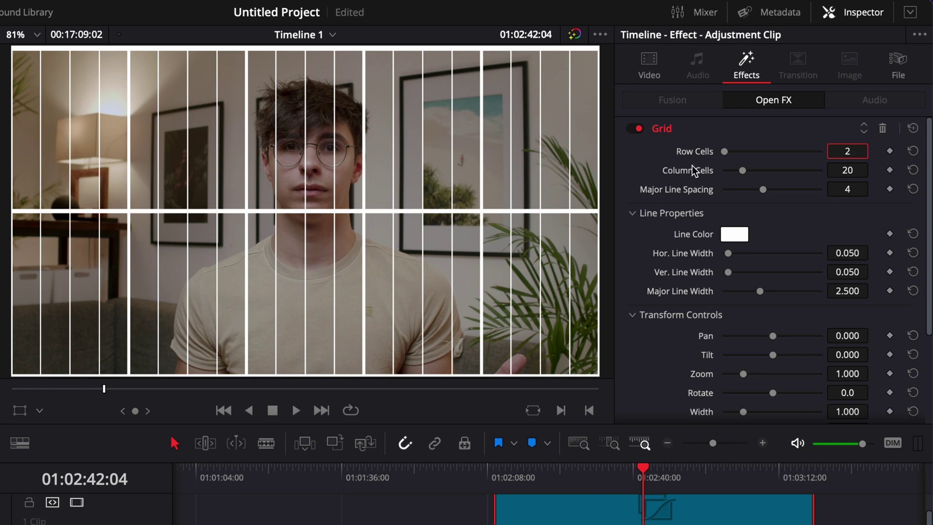
{"action": "double_click", "coordinate": [855, 171]}
{"action": "type", "text": "1"}
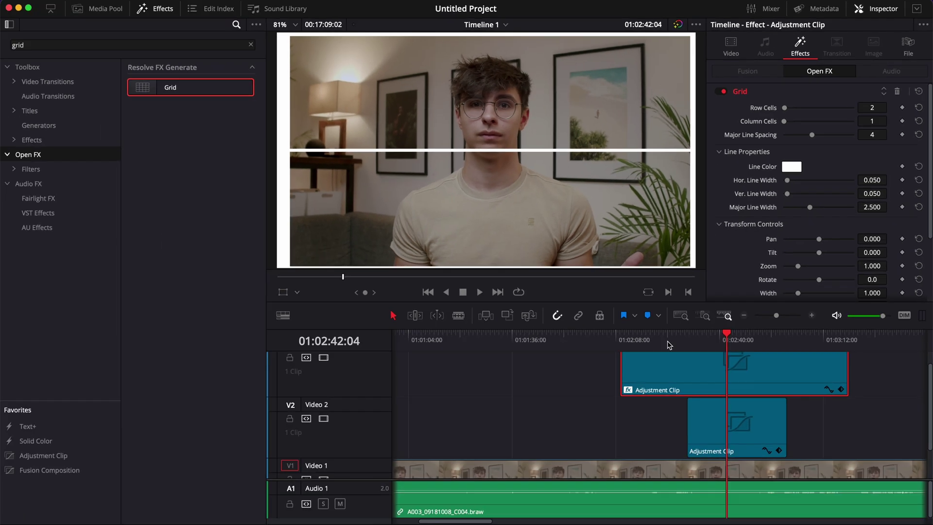
{"action": "left_click_drag", "start_coordinate": [643, 471], "coordinate": [530, 485]}
{"action": "mouse_move", "coordinate": [647, 343]}
{"action": "left_mouse_down"}
{"action": "mouse_move", "coordinate": [738, 355]}
{"action": "mouse_move", "coordinate": [657, 349]}
{"action": "left_mouse_up"}
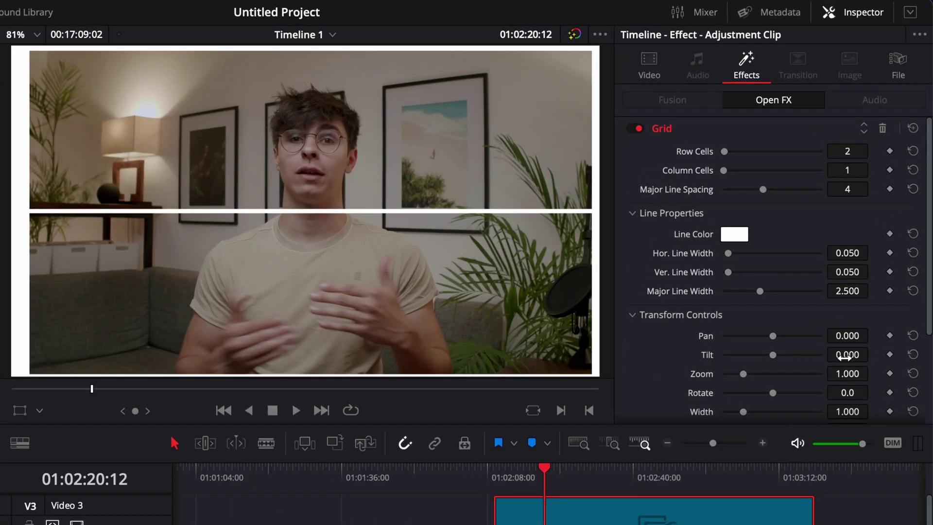
{"action": "left_click_drag", "start_coordinate": [845, 355], "coordinate": [821, 355]}
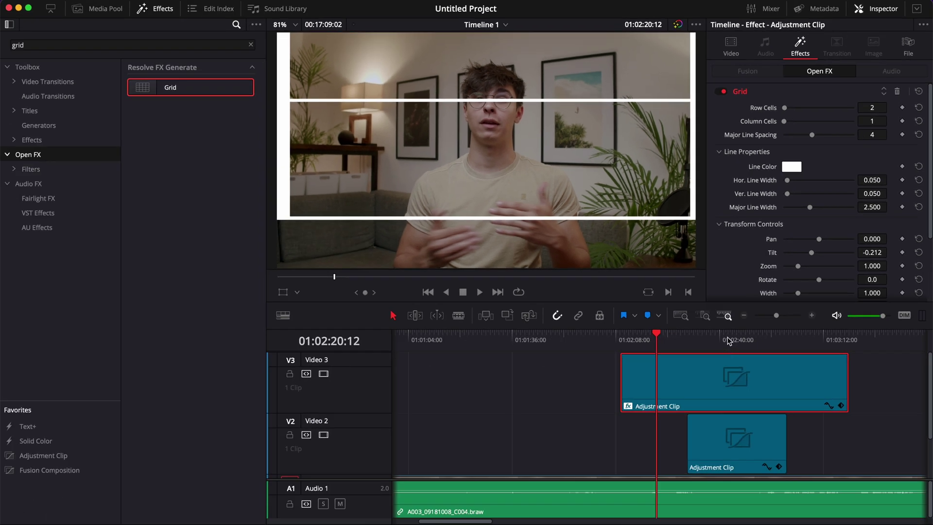
{"action": "left_click", "coordinate": [644, 476]}
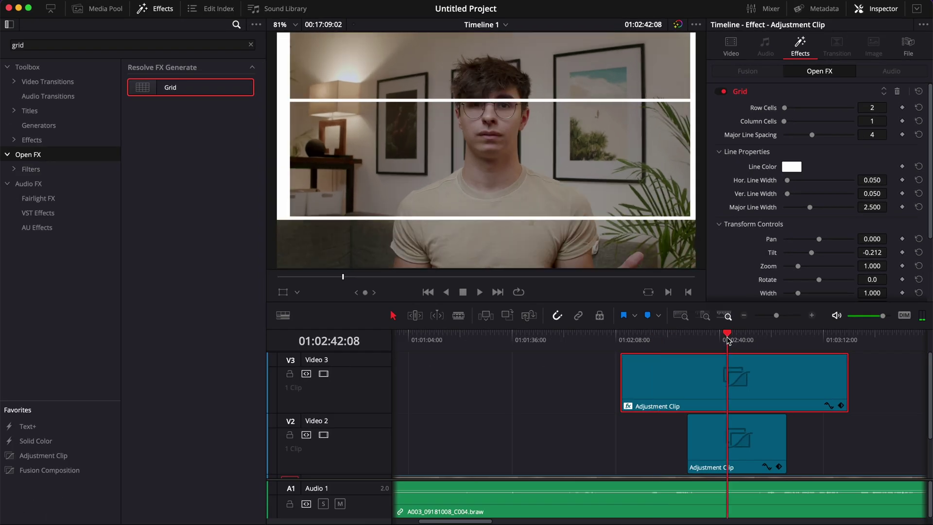
Raise the Video 2 punch-in to Position Y -34 and disable the Grid effect
{"action": "left_click", "coordinate": [730, 450]}
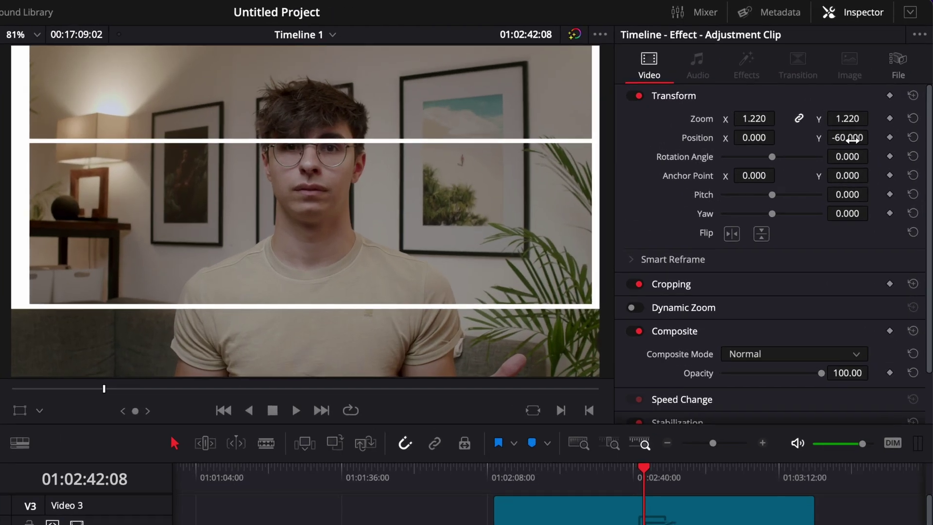
{"action": "left_click_drag", "start_coordinate": [848, 137], "coordinate": [872, 136]}
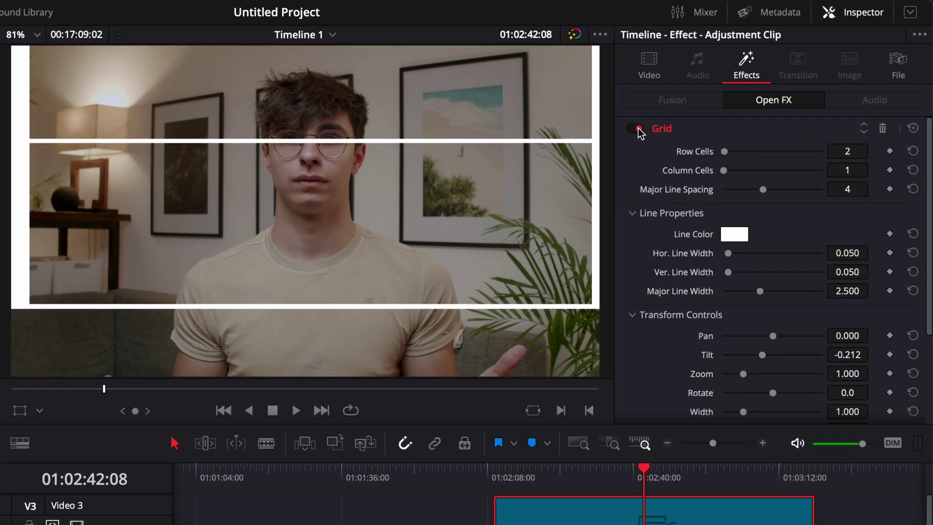
{"action": "left_click", "coordinate": [723, 92]}
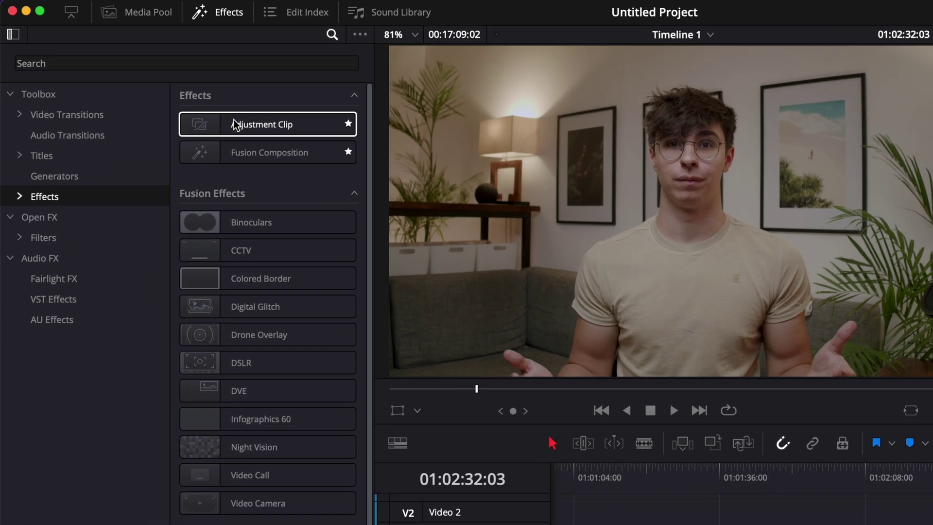
Drop a new adjustment clip on Video 2 at the playhead and open its Fusion composition
{"action": "left_click_drag", "start_coordinate": [234, 119], "coordinate": [932, 524]}
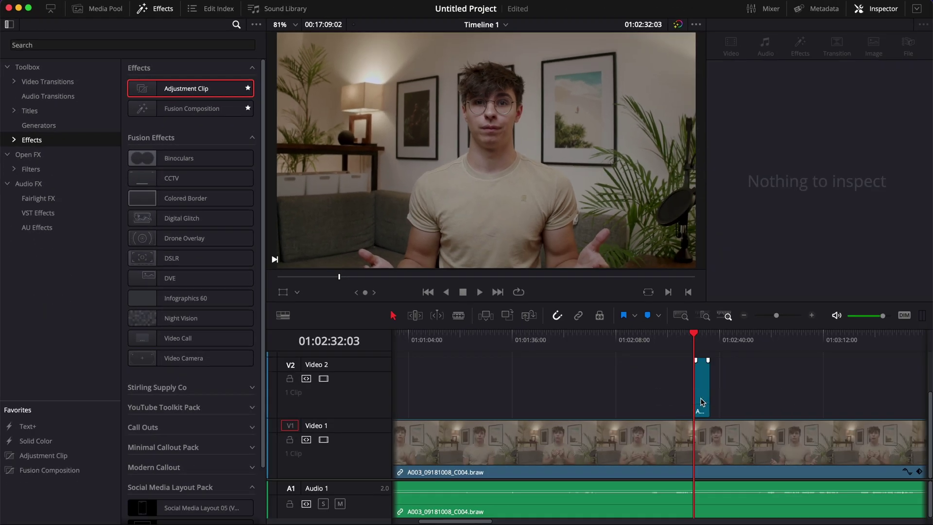
{"action": "left_click_drag", "start_coordinate": [702, 401], "coordinate": [702, 402]}
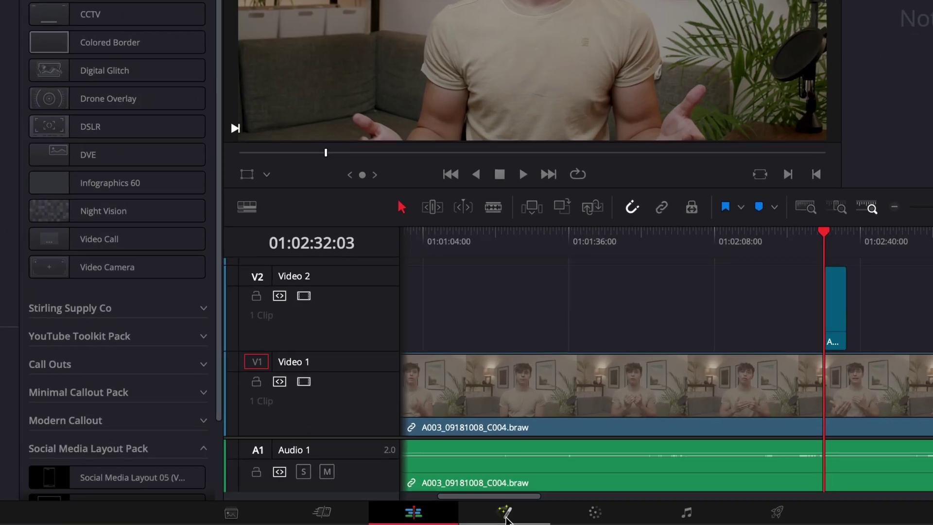
{"action": "left_click", "coordinate": [505, 515]}
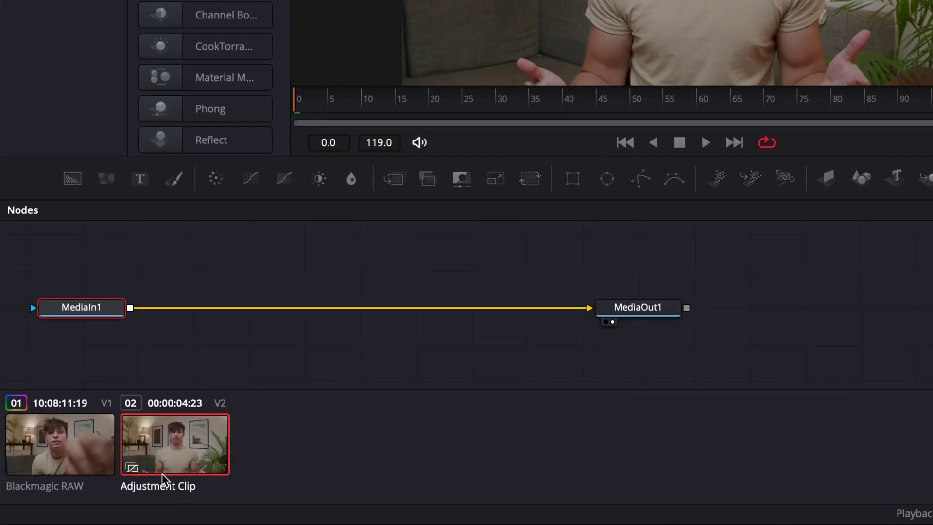
{"action": "left_click", "coordinate": [66, 447]}
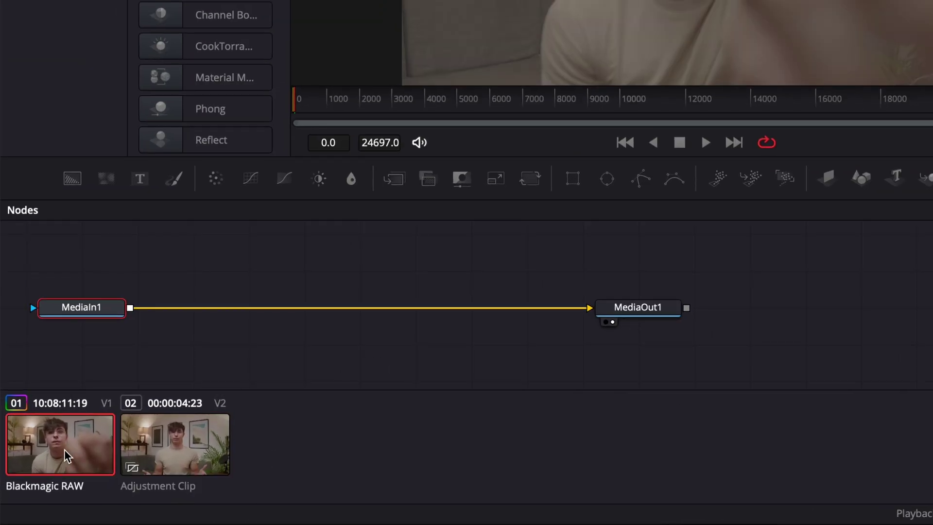
{"action": "left_click", "coordinate": [175, 458]}
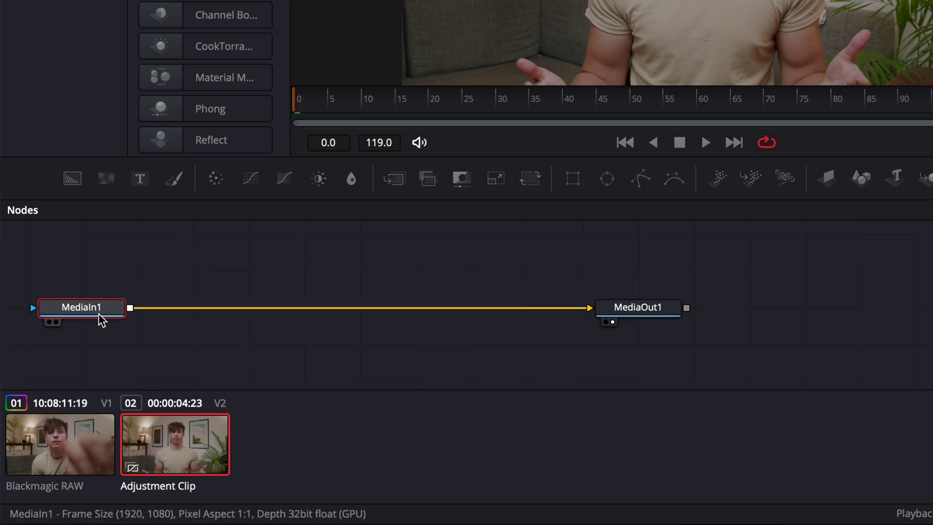
Insert a Transform node after MediaIn1 with Center and Size keyframed, then advance about one second
{"action": "key", "text": "shift+space"}
{"action": "type", "text": "tra"}
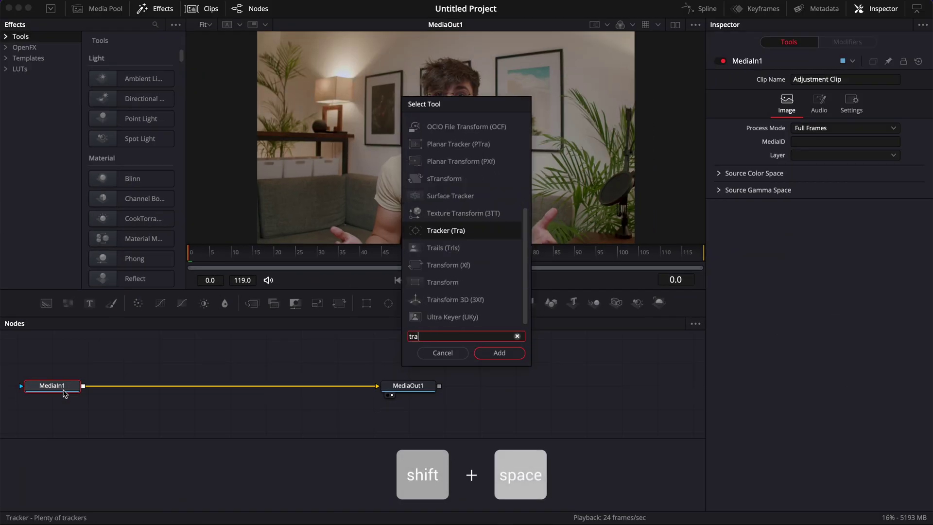
{"action": "type", "text": "ns"}
{"action": "key", "text": "Return"}
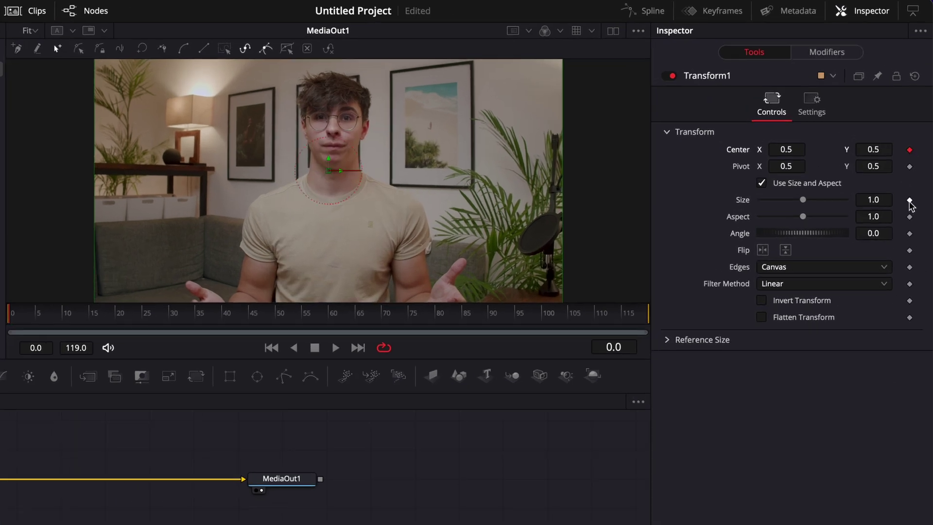
{"action": "left_click_drag", "start_coordinate": [83, 319], "coordinate": [131, 319]}
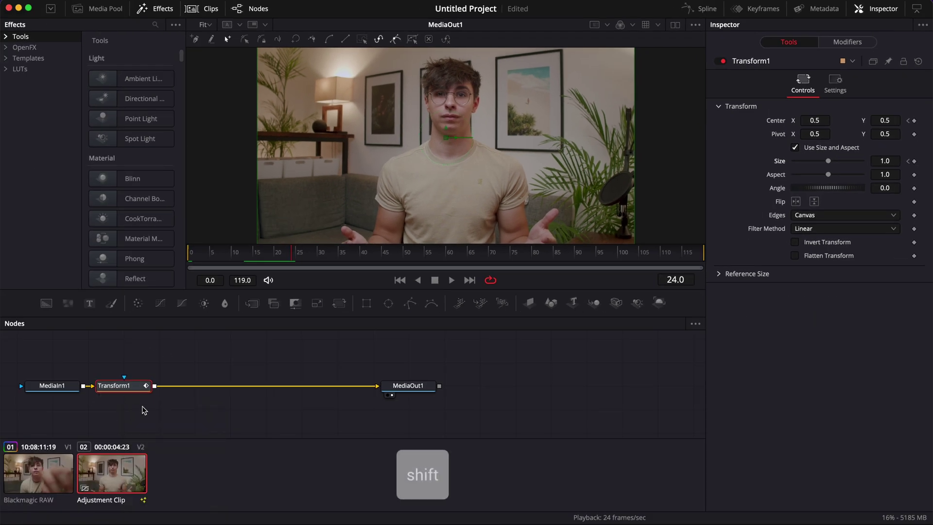
{"action": "key", "text": "shift+space"}
Add a Grid node after Transform1 with 2 rows, 1 column and Tilt -0.12
{"action": "type", "text": "grid"}
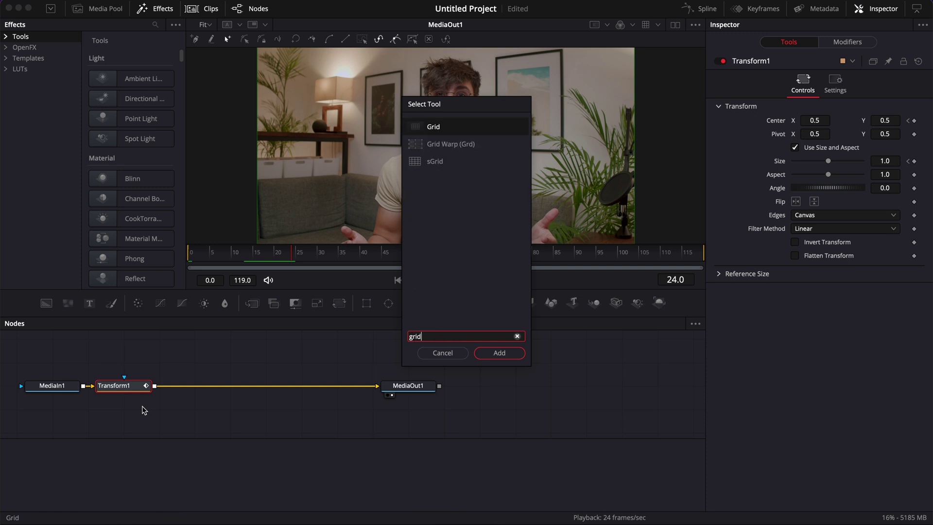
{"action": "key", "text": "Return"}
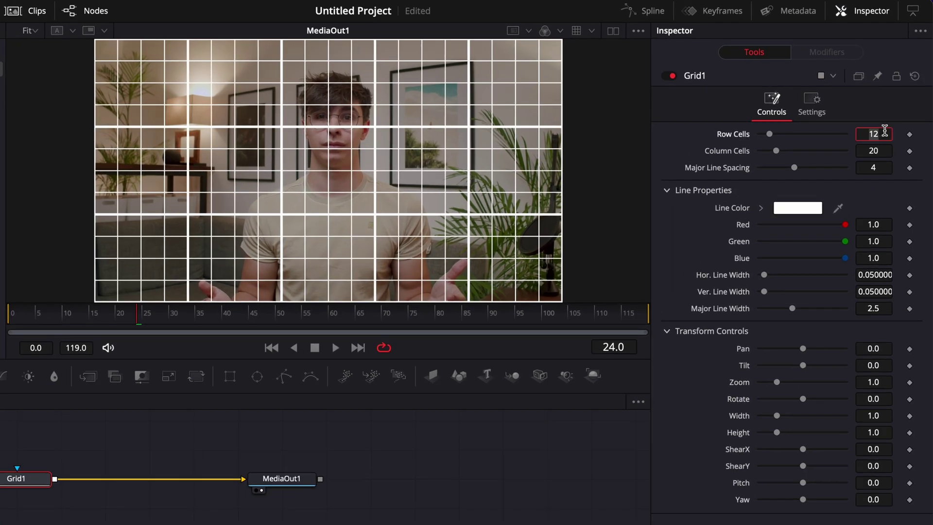
{"action": "key", "text": "Tab"}
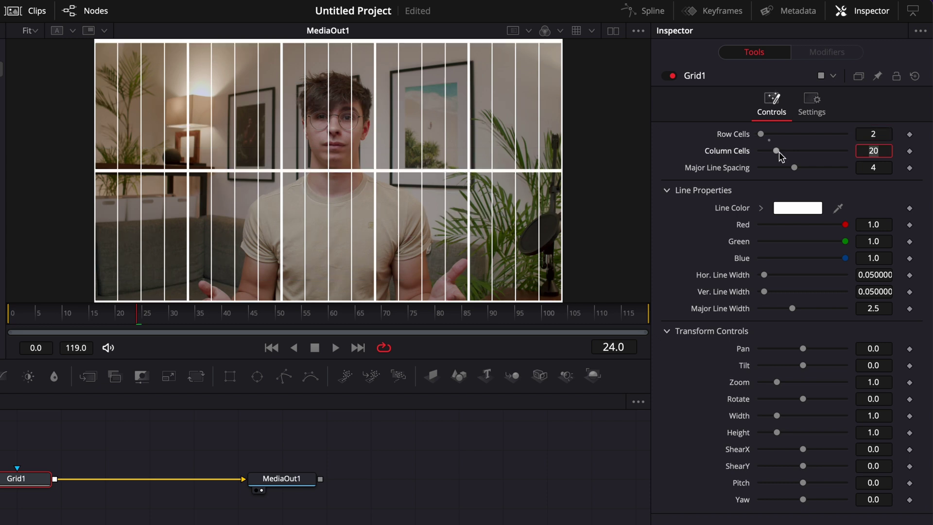
{"action": "left_click_drag", "start_coordinate": [777, 153], "coordinate": [685, 162]}
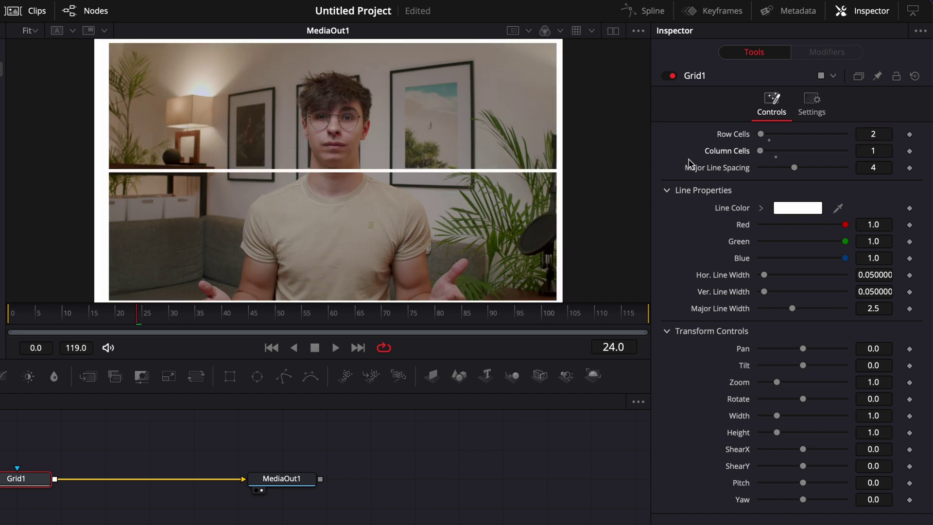
{"action": "left_click_drag", "start_coordinate": [804, 365], "coordinate": [797, 369]}
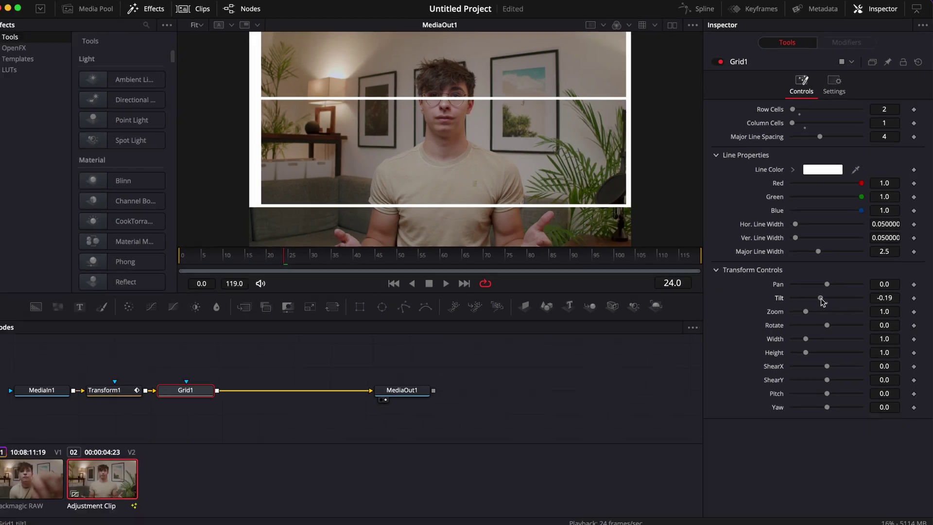
Keyframe Transform1 at Size 1.5 and Center Y 0.402 at frame 24
{"action": "left_click", "coordinate": [103, 390]}
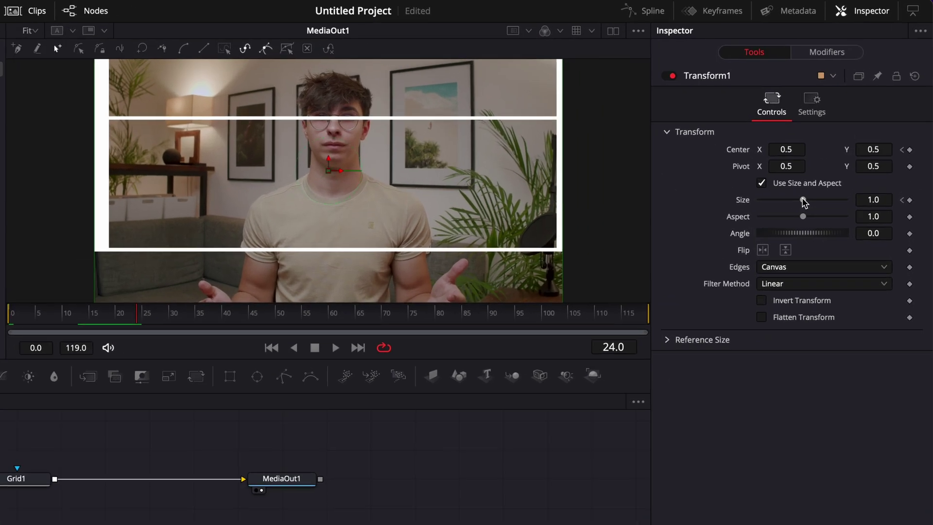
{"action": "left_click_drag", "start_coordinate": [828, 161], "coordinate": [831, 161]}
{"action": "left_click_drag", "start_coordinate": [807, 203], "coordinate": [808, 200]}
{"action": "left_click_drag", "start_coordinate": [873, 149], "coordinate": [866, 149]}
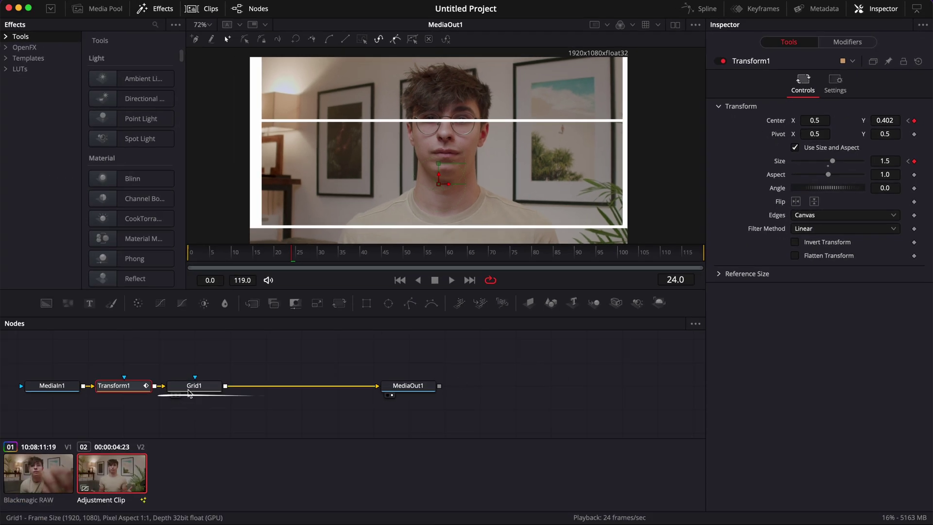
Delete the Grid1 node, hide the Clips strip and shrink the Inspector to half height
{"action": "left_click", "coordinate": [189, 393]}
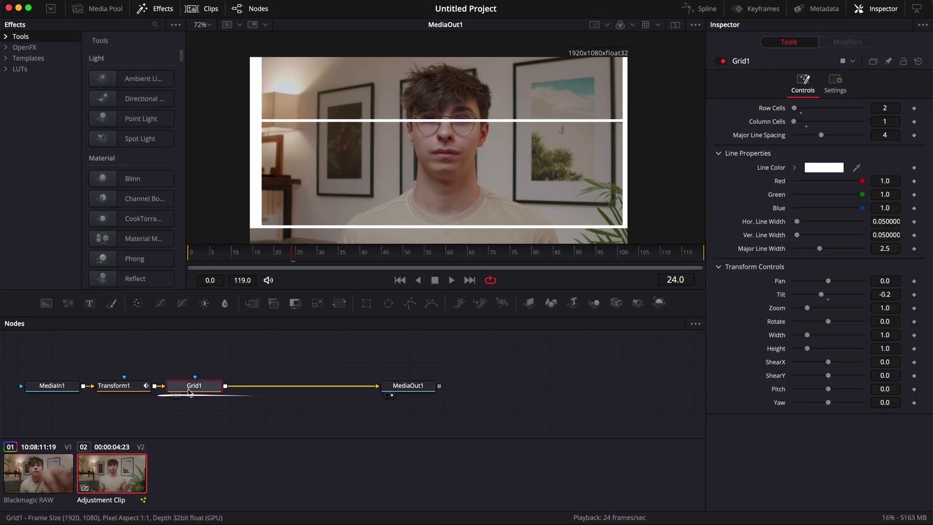
{"action": "key", "text": "Delete"}
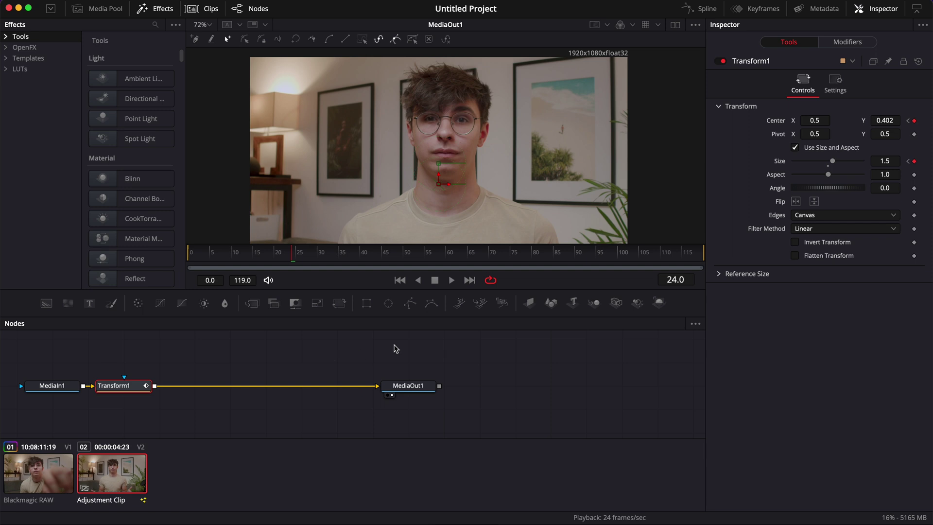
{"action": "left_click", "coordinate": [204, 9]}
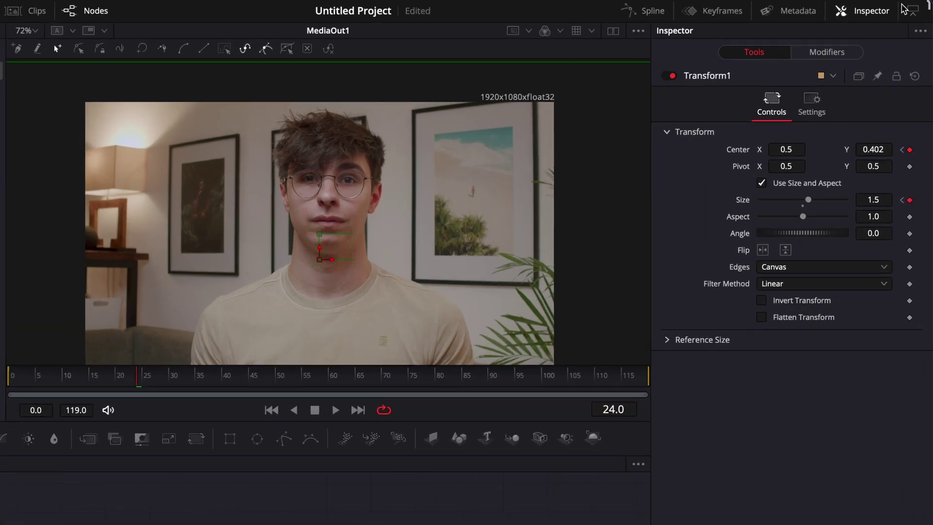
{"action": "left_click", "coordinate": [915, 8]}
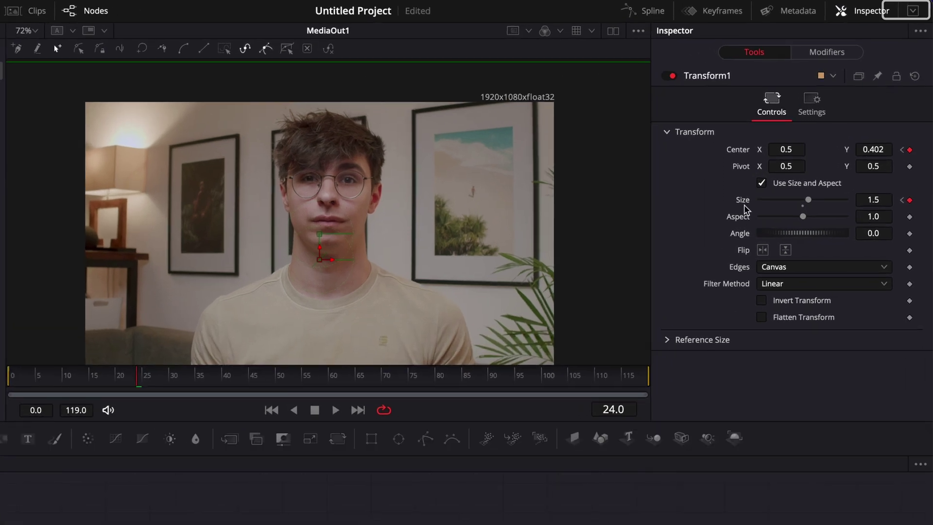
In the Spline editor, smooth all Transform1 keyframes into S-curves and lengthen their ease in
{"action": "left_click", "coordinate": [645, 12]}
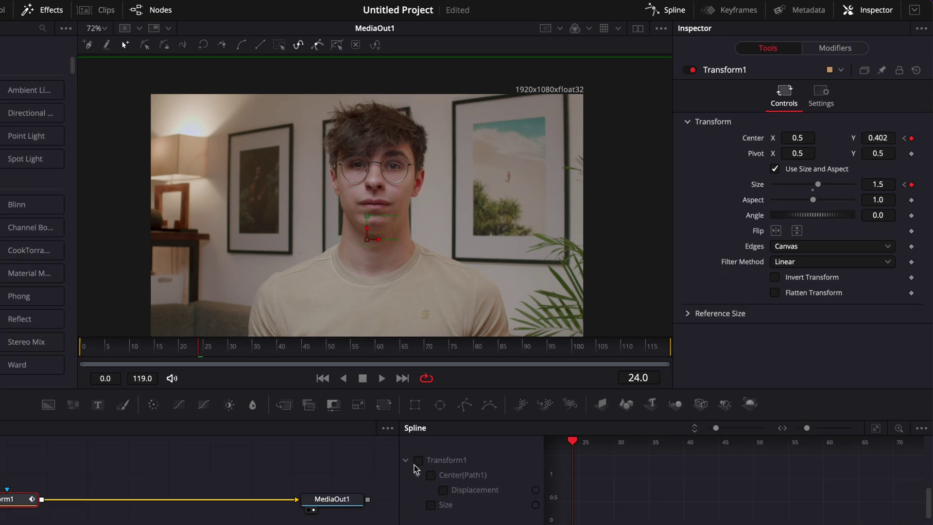
{"action": "left_click", "coordinate": [374, 499]}
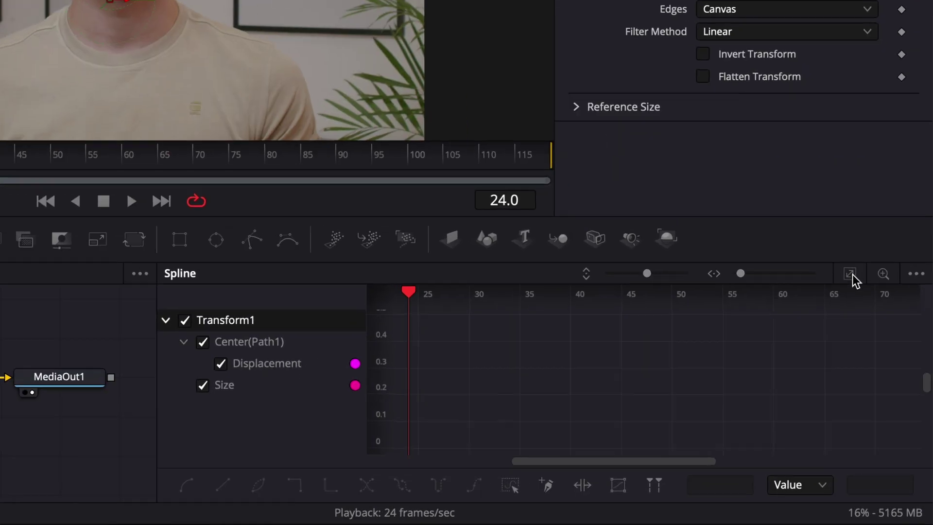
{"action": "left_click", "coordinate": [851, 275]}
{"action": "left_click_drag", "start_coordinate": [418, 453], "coordinate": [925, 303]}
{"action": "key", "text": "s"}
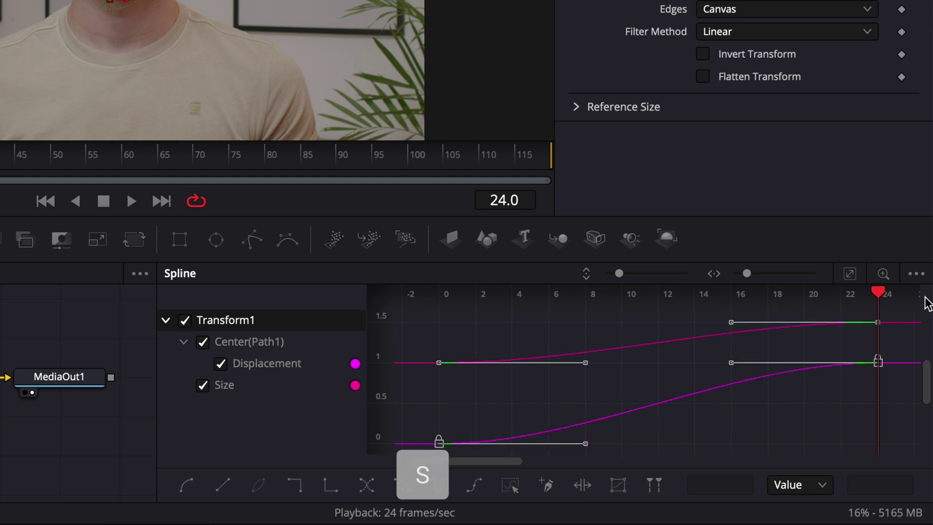
{"action": "key", "text": "t"}
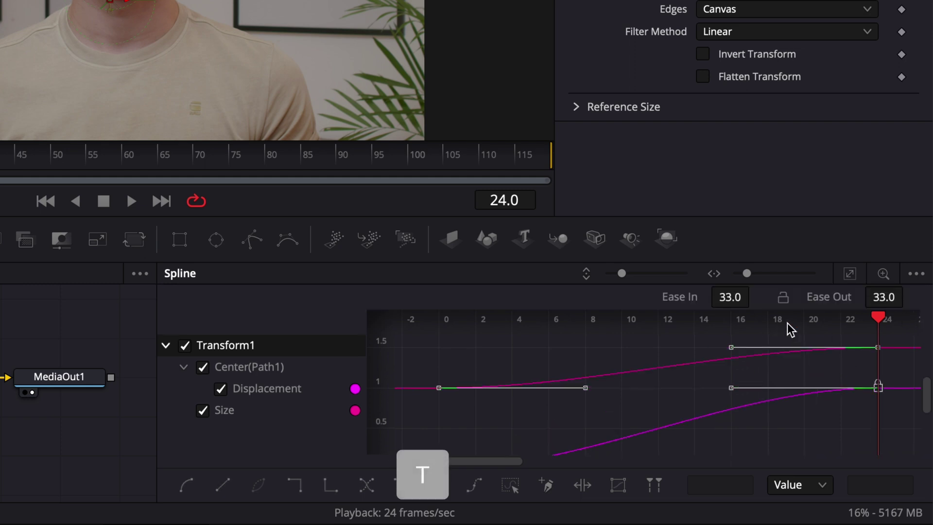
{"action": "left_click_drag", "start_coordinate": [727, 296], "coordinate": [337, 150]}
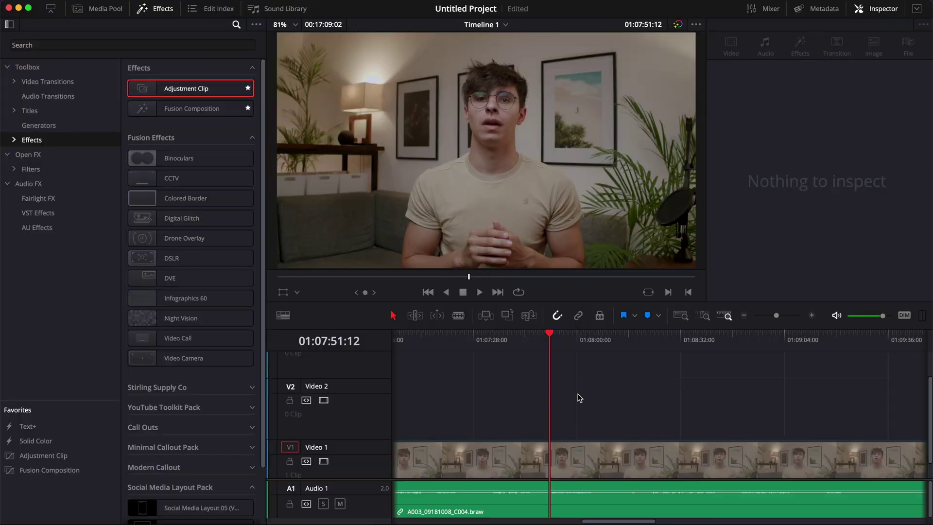
Make sure Dynamic Zoom is off on the talking-head clip on Video 1
{"action": "left_click", "coordinate": [529, 447]}
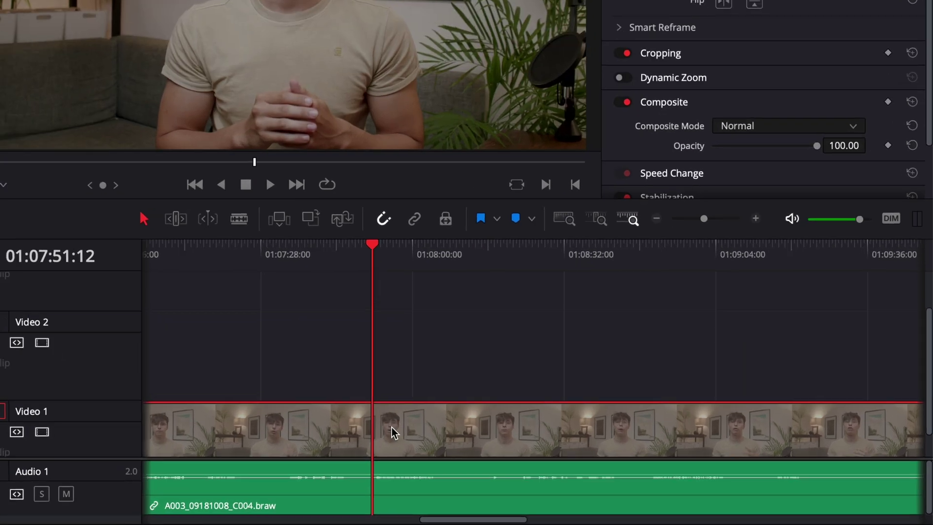
{"action": "left_click", "coordinate": [620, 78]}
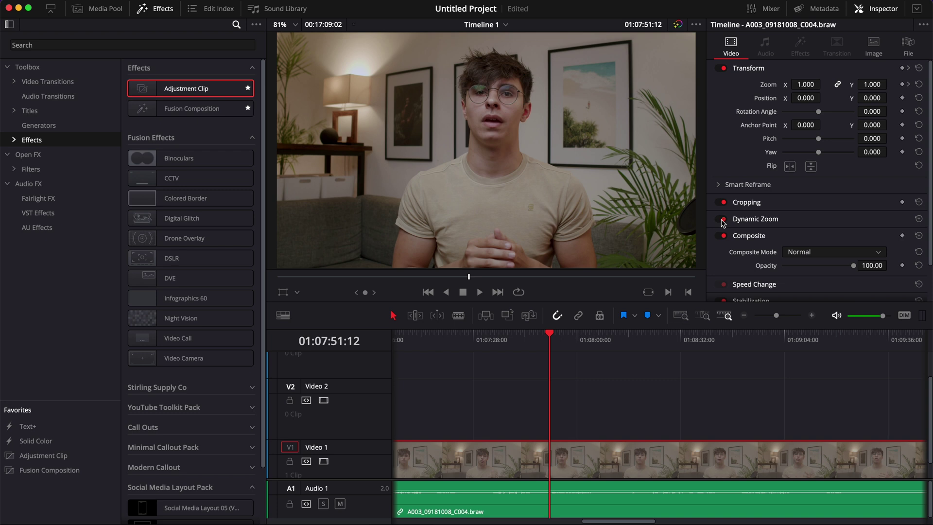
{"action": "left_click", "coordinate": [723, 219]}
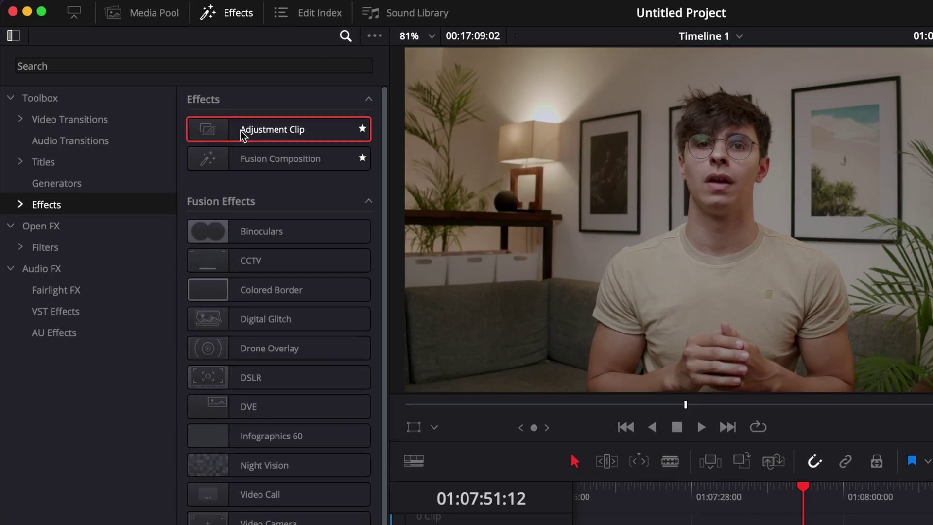
Place an adjustment clip on Video 2 above the footage and enable its Dynamic Zoom
{"action": "left_click_drag", "start_coordinate": [169, 92], "coordinate": [554, 412]}
{"action": "left_click", "coordinate": [559, 415]}
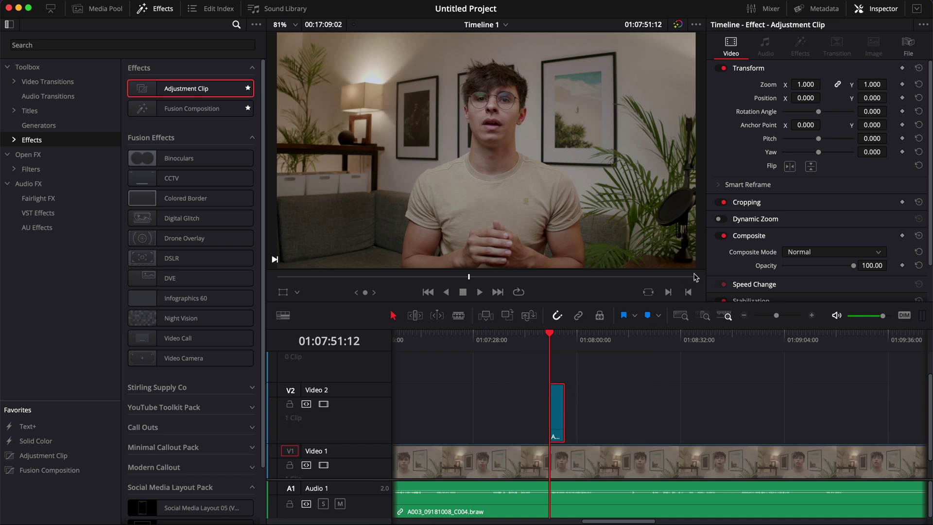
{"action": "left_click", "coordinate": [721, 220]}
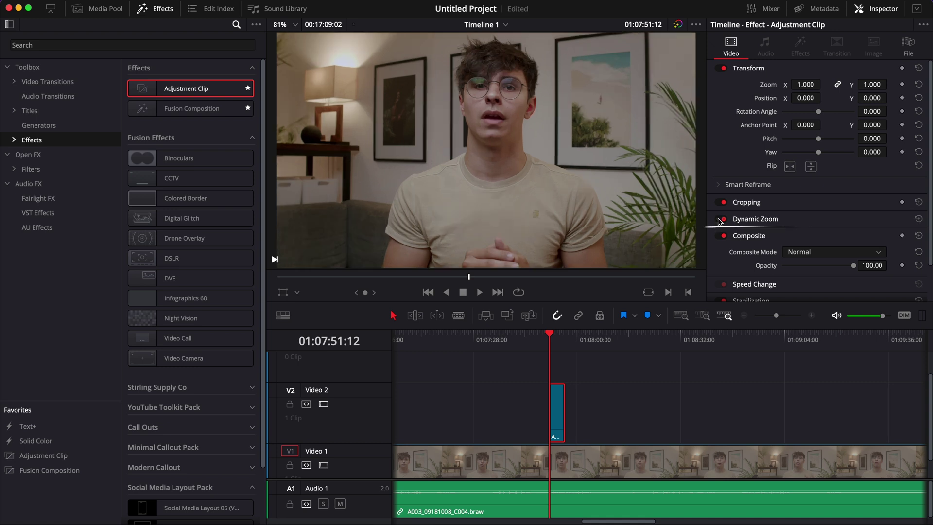
Preview the adjustment clip's zoom, then expand its Dynamic Zoom settings and try swapping the framing
{"action": "key", "text": "space"}
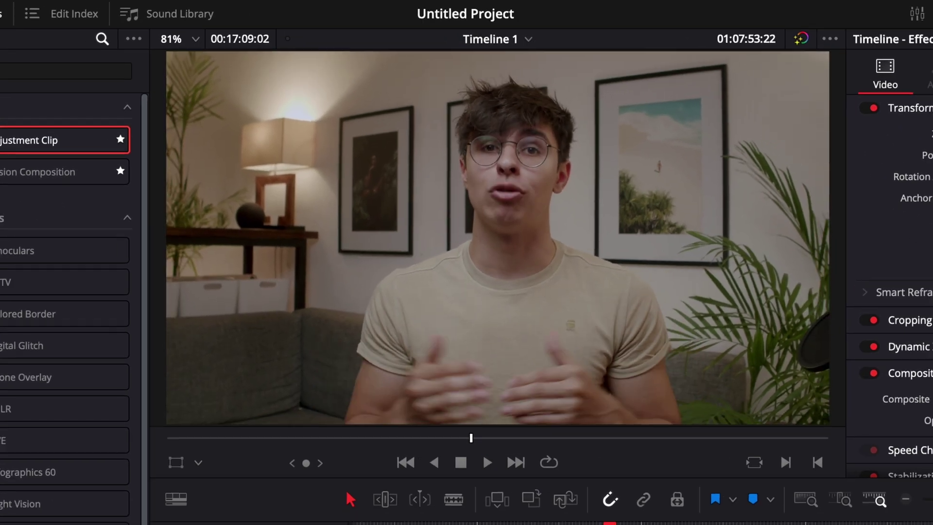
{"action": "key", "text": "space"}
{"action": "left_click", "coordinate": [926, 355]}
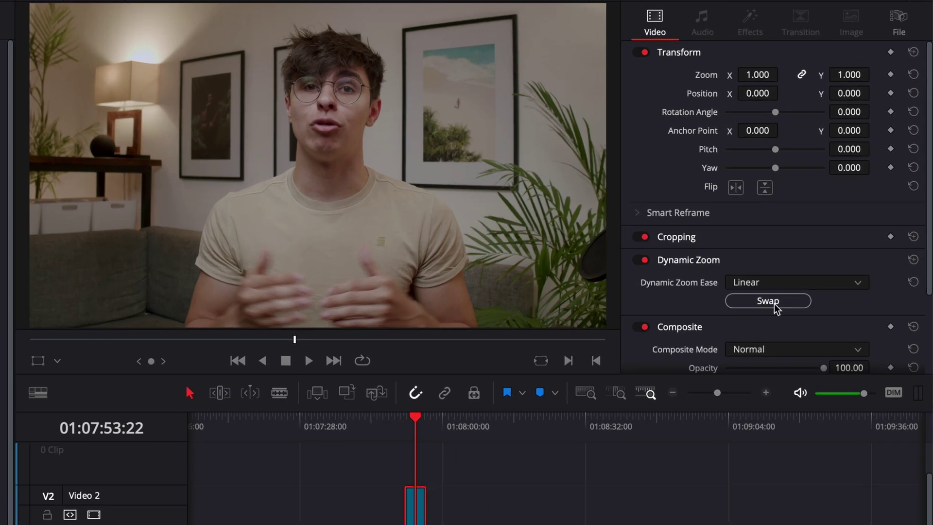
{"action": "left_click", "coordinate": [775, 302]}
Replay the clip from its start and check the Dynamic Zoom Ease options, leaving it on Linear
{"action": "left_click", "coordinate": [403, 424]}
{"action": "key", "text": "space"}
{"action": "key", "text": "space"}
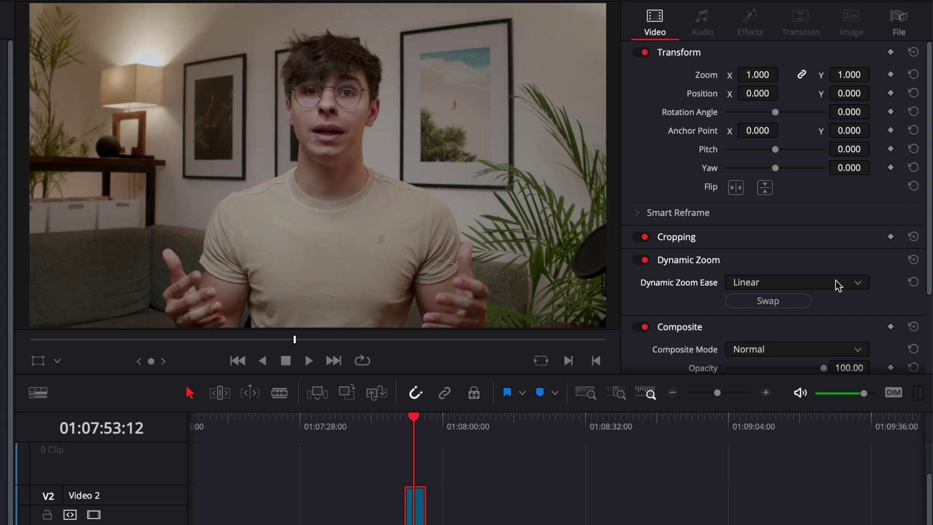
{"action": "left_click", "coordinate": [835, 283]}
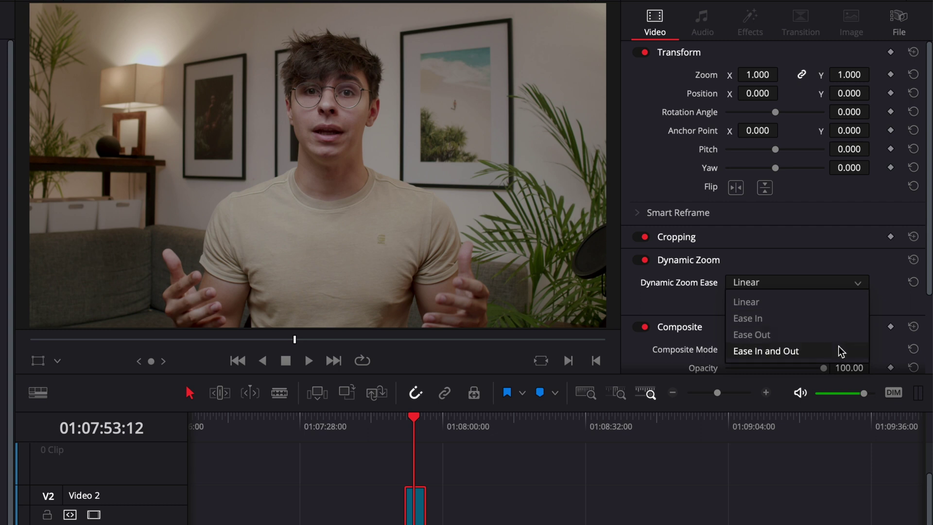
{"action": "left_click", "coordinate": [843, 302]}
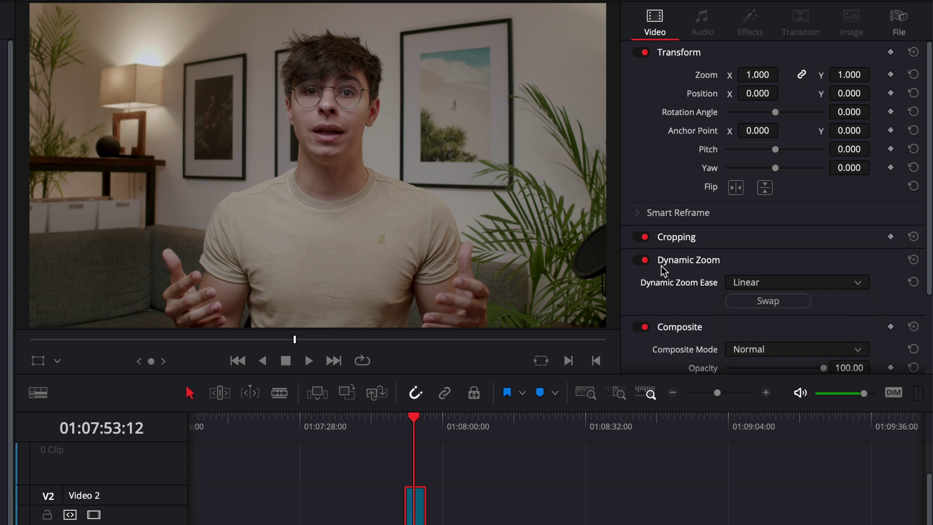
Show the Dynamic Zoom overlay boxes in the viewer at the adjustment clip's first frame
{"action": "left_click", "coordinate": [57, 362]}
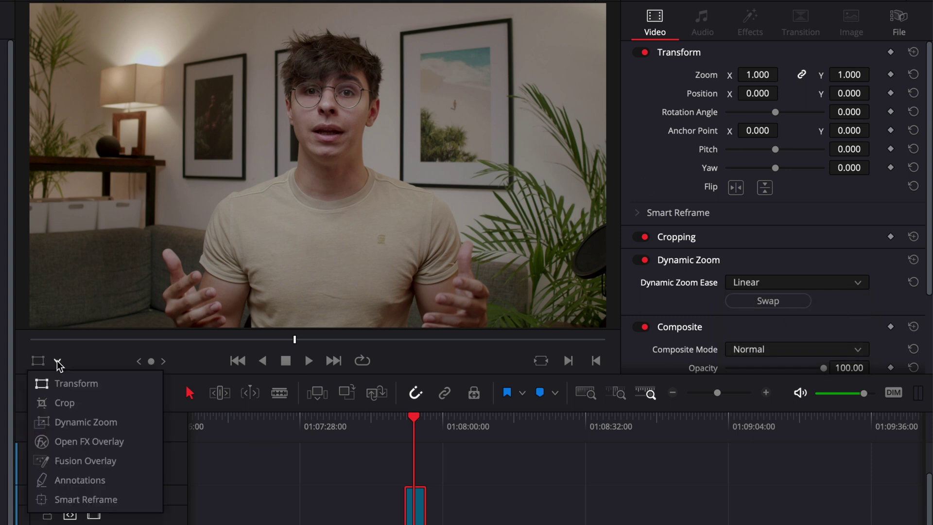
{"action": "left_click", "coordinate": [60, 424]}
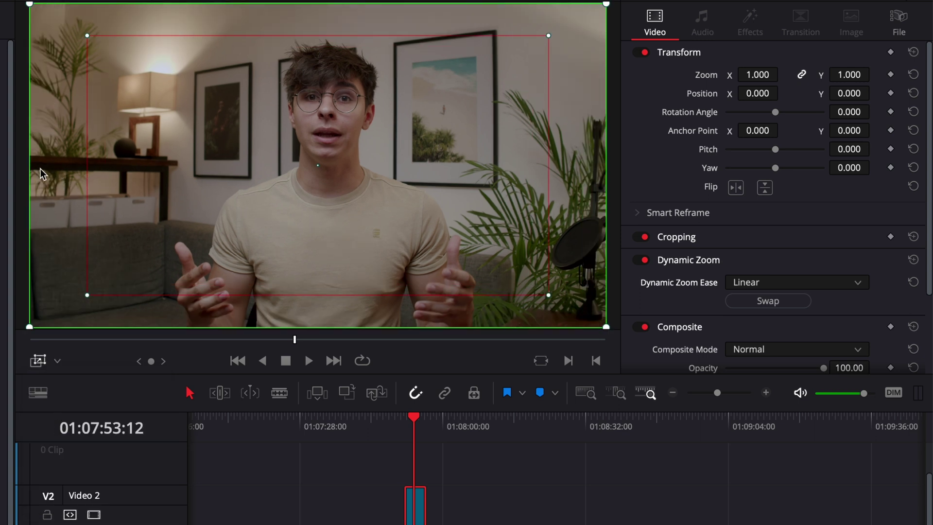
{"action": "key", "text": "Up"}
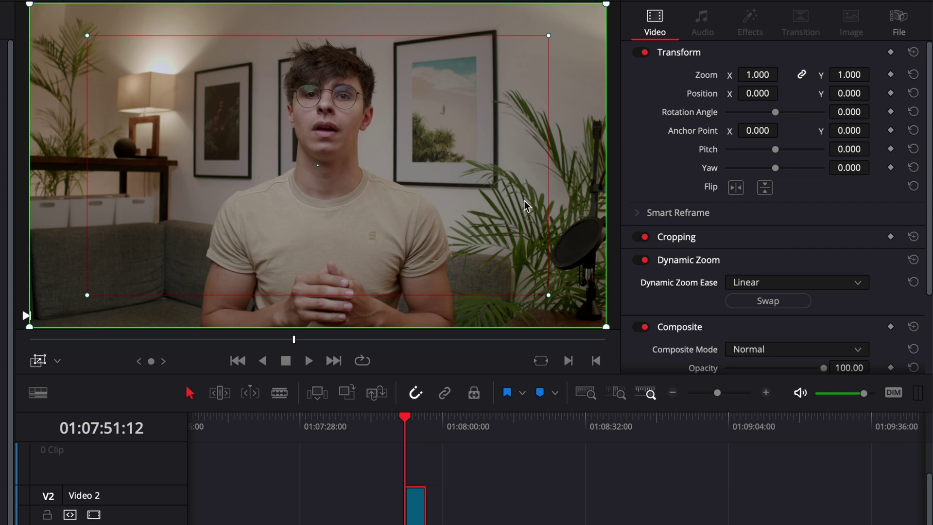
Shrink the green start box slightly, and make the red end box tighter and higher over the speaker
{"action": "left_click_drag", "start_coordinate": [606, 7], "coordinate": [589, 27]}
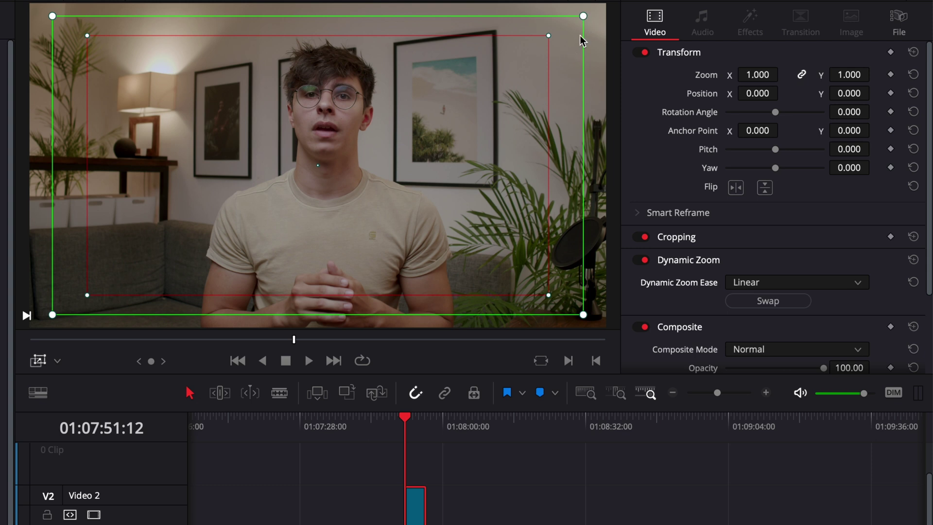
{"action": "mouse_move", "coordinate": [583, 86]}
{"action": "left_mouse_down"}
{"action": "mouse_move", "coordinate": [562, 82]}
{"action": "mouse_move", "coordinate": [576, 83]}
{"action": "mouse_move", "coordinate": [564, 95]}
{"action": "mouse_move", "coordinate": [571, 87]}
{"action": "left_mouse_up"}
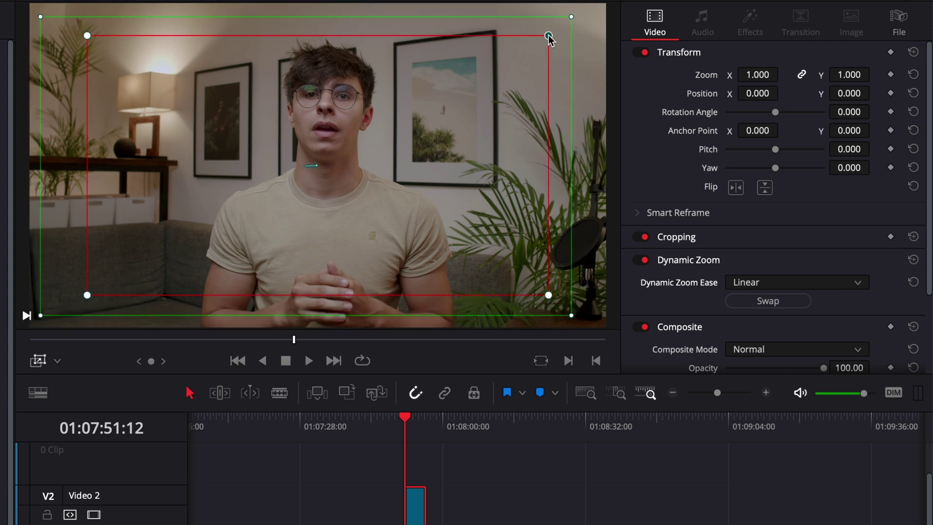
{"action": "left_click_drag", "start_coordinate": [549, 38], "coordinate": [495, 70]}
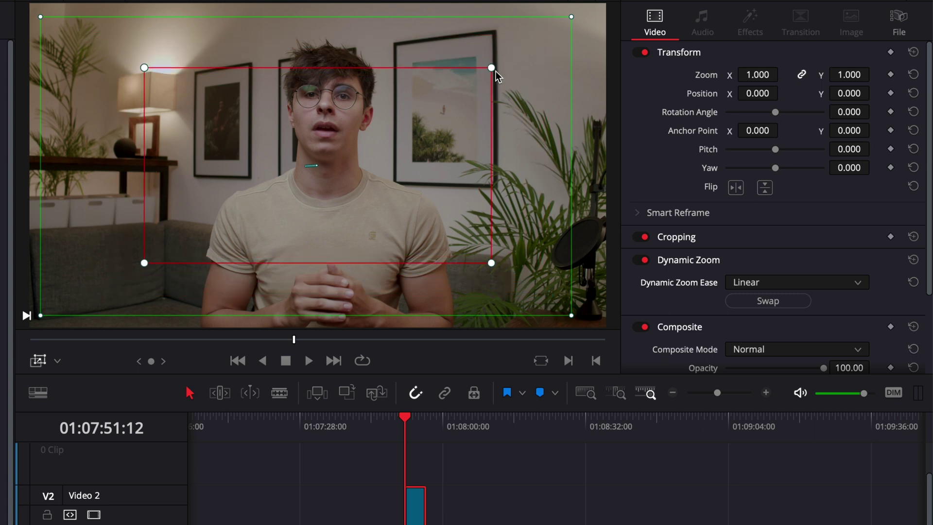
{"action": "left_click_drag", "start_coordinate": [250, 176], "coordinate": [272, 139]}
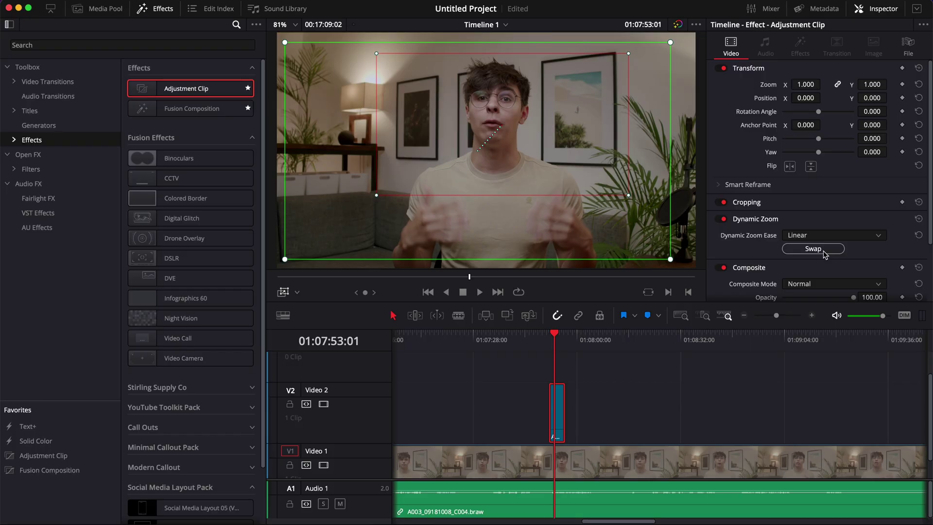
Swap the Dynamic Zoom rectangles so the clip widens out from the tight face crop
{"action": "left_click", "coordinate": [824, 250]}
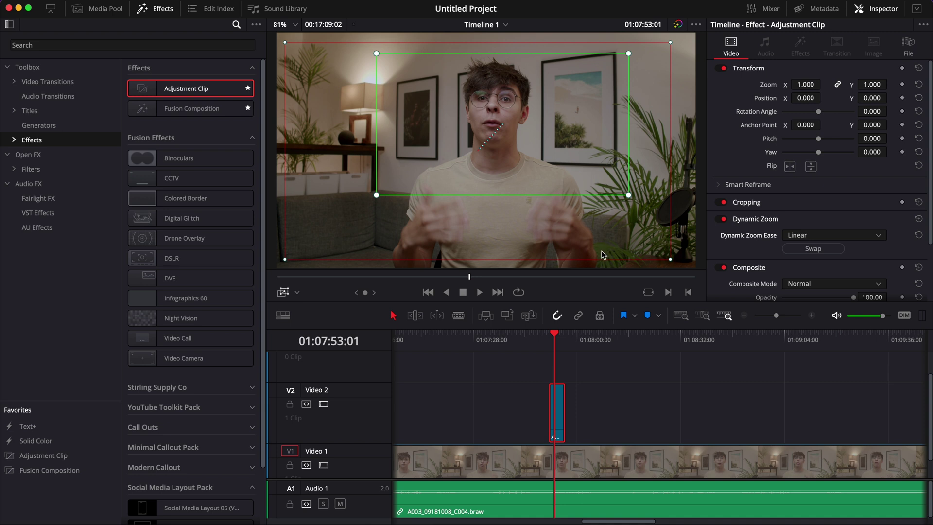
{"action": "left_click", "coordinate": [815, 248]}
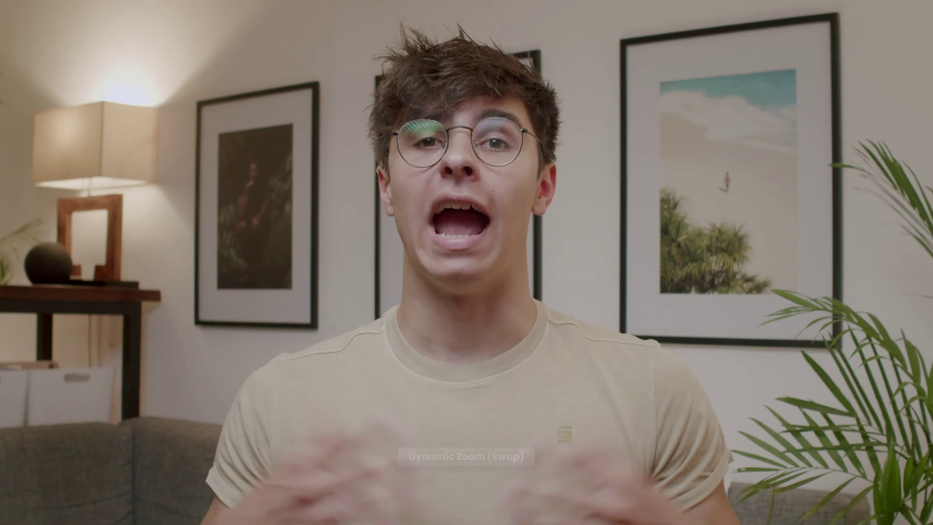